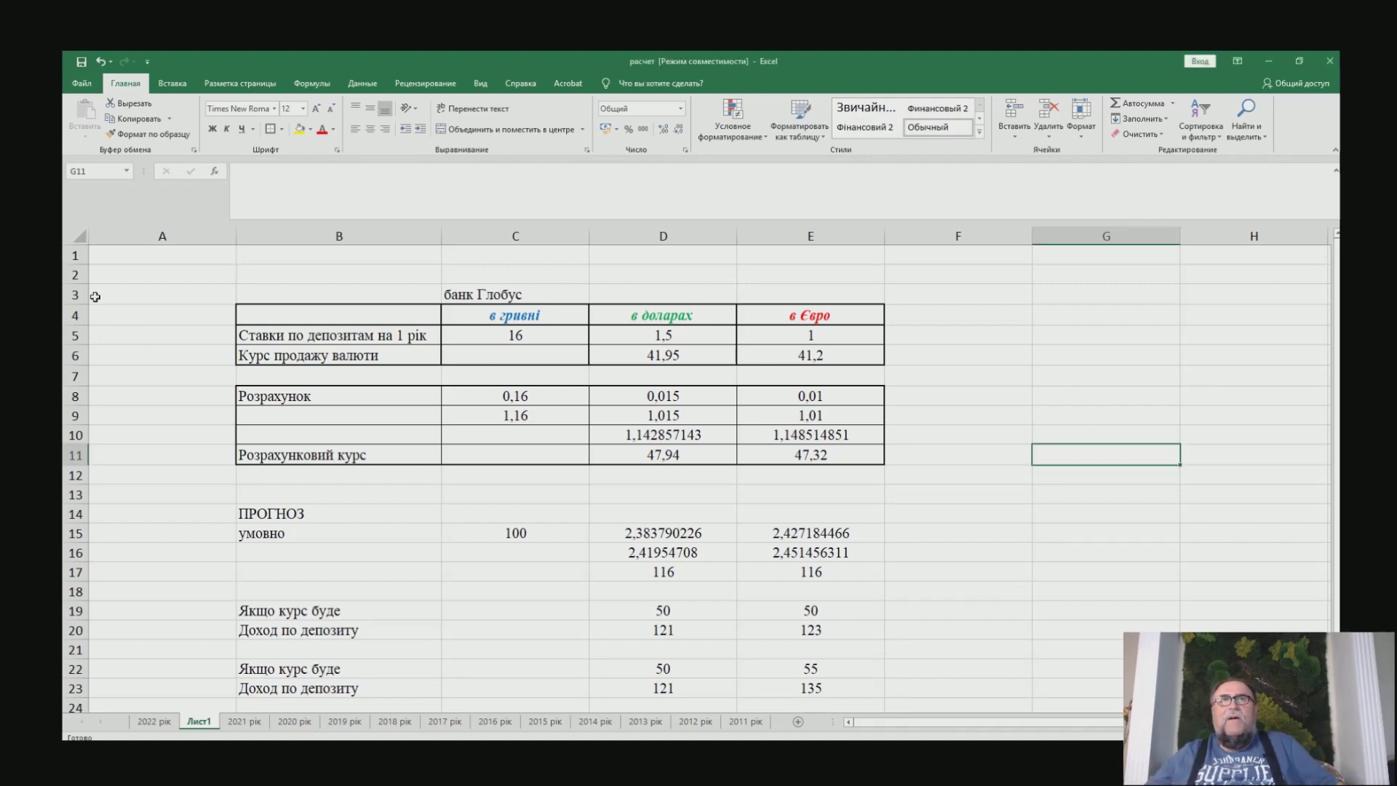
Inspect the formulas in C8:E9 that convert the hryvnia, dollar and euro deposit rates into decimals and growth factors
key("alt+Tab")
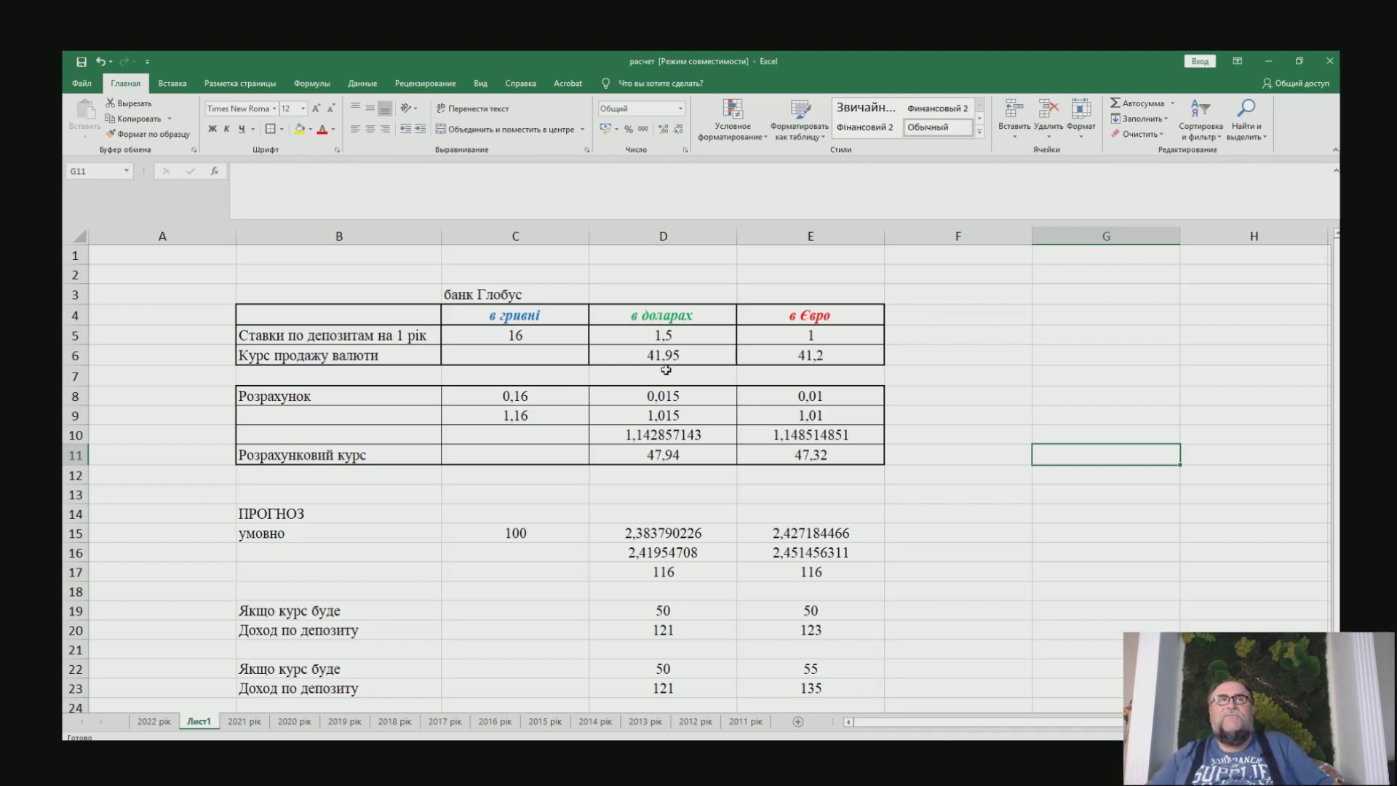
left_click(535, 399)
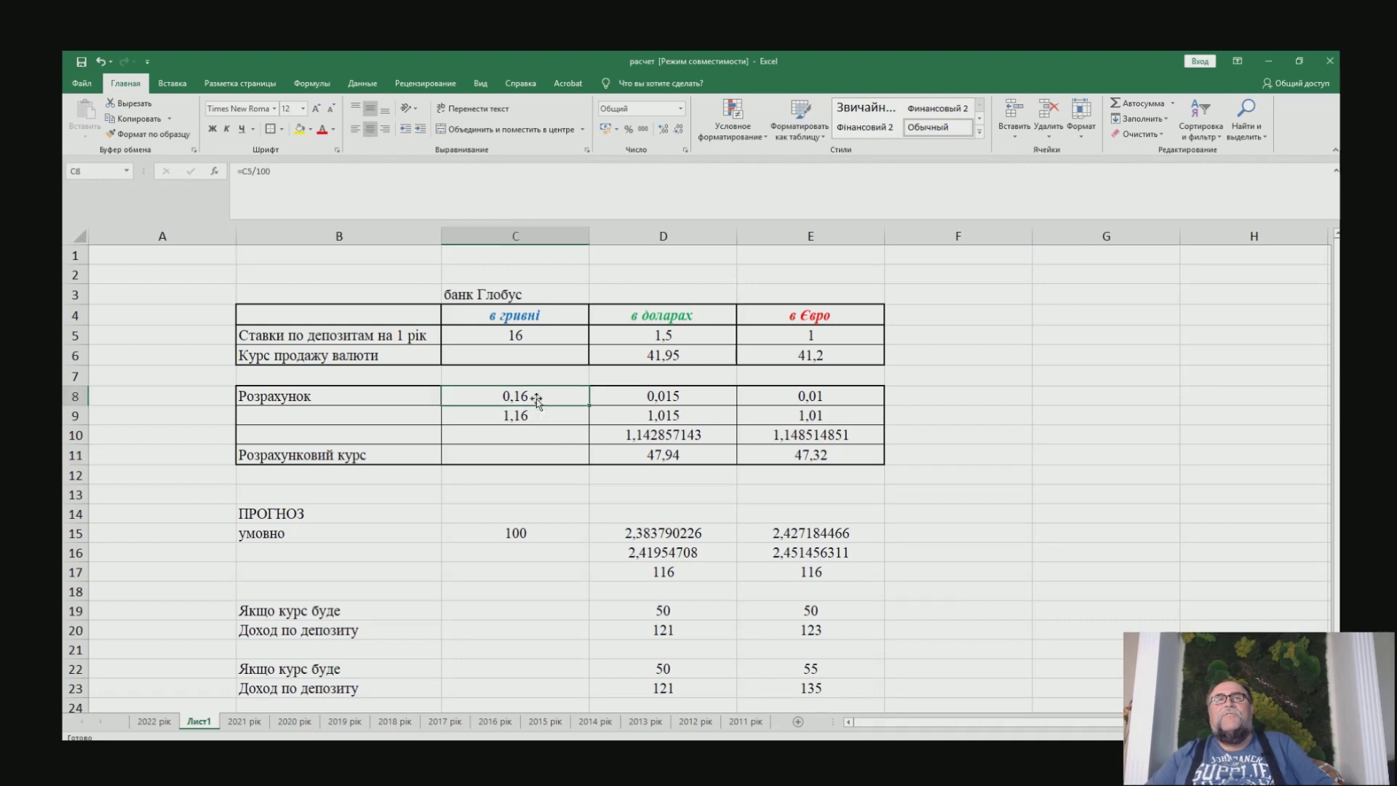
left_click(645, 393)
left_click(836, 393)
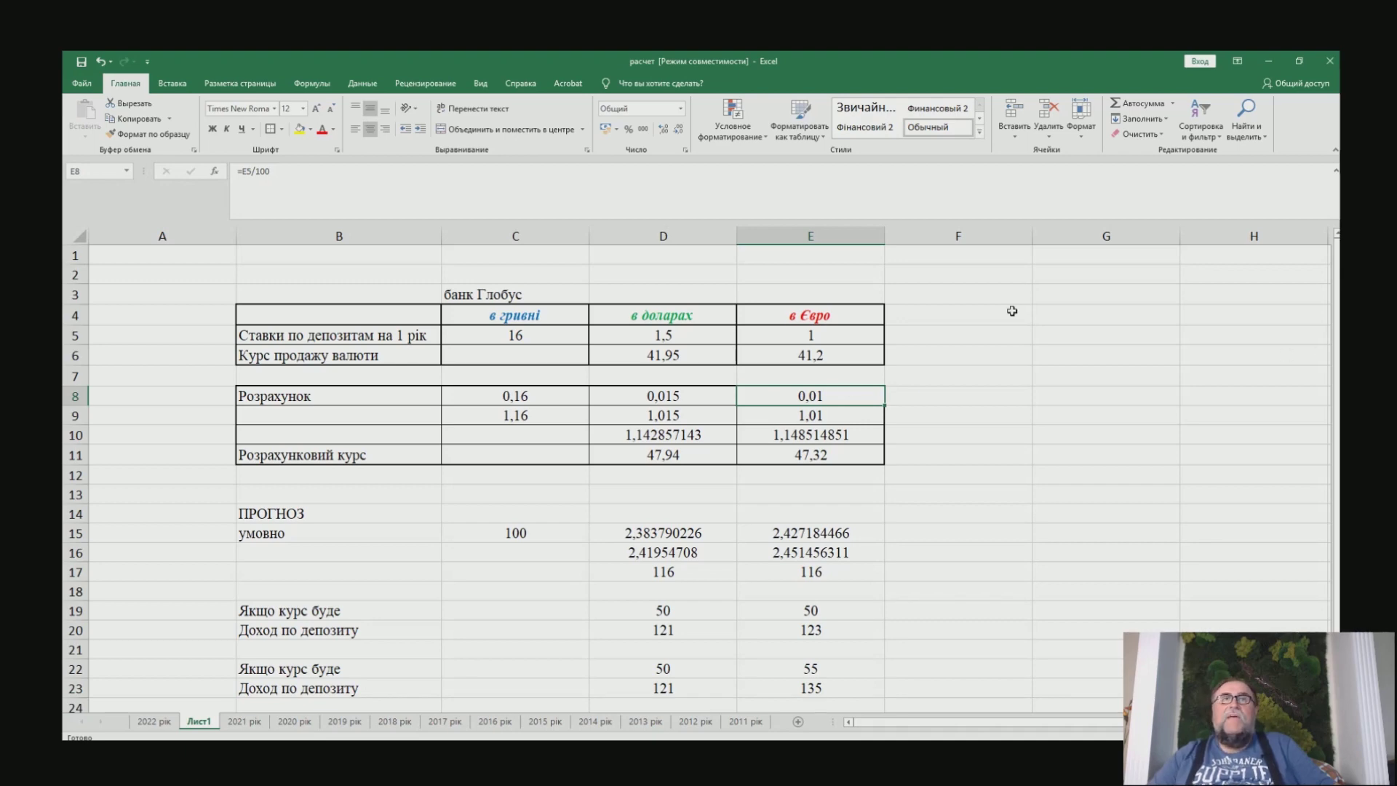
left_click(562, 412)
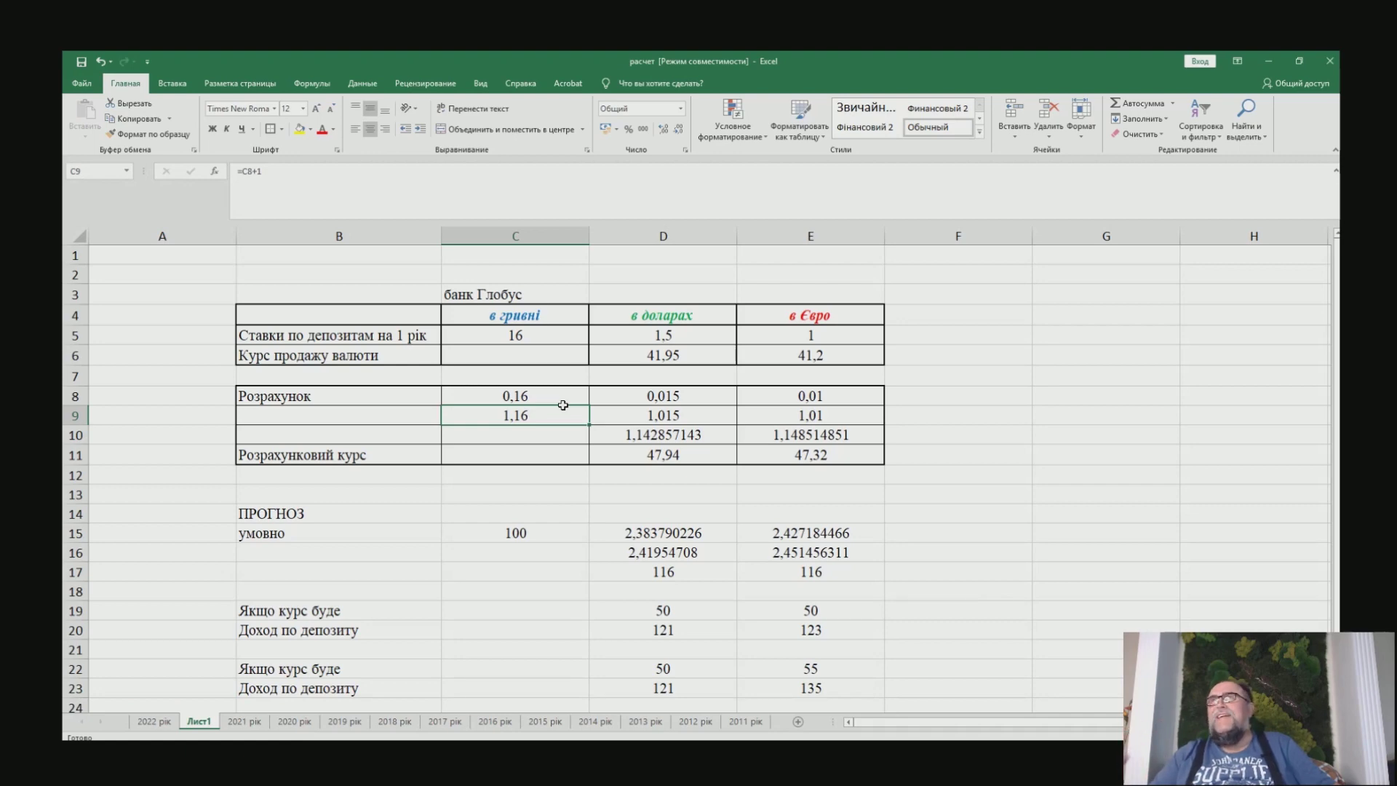
left_click(663, 414)
left_click(790, 410)
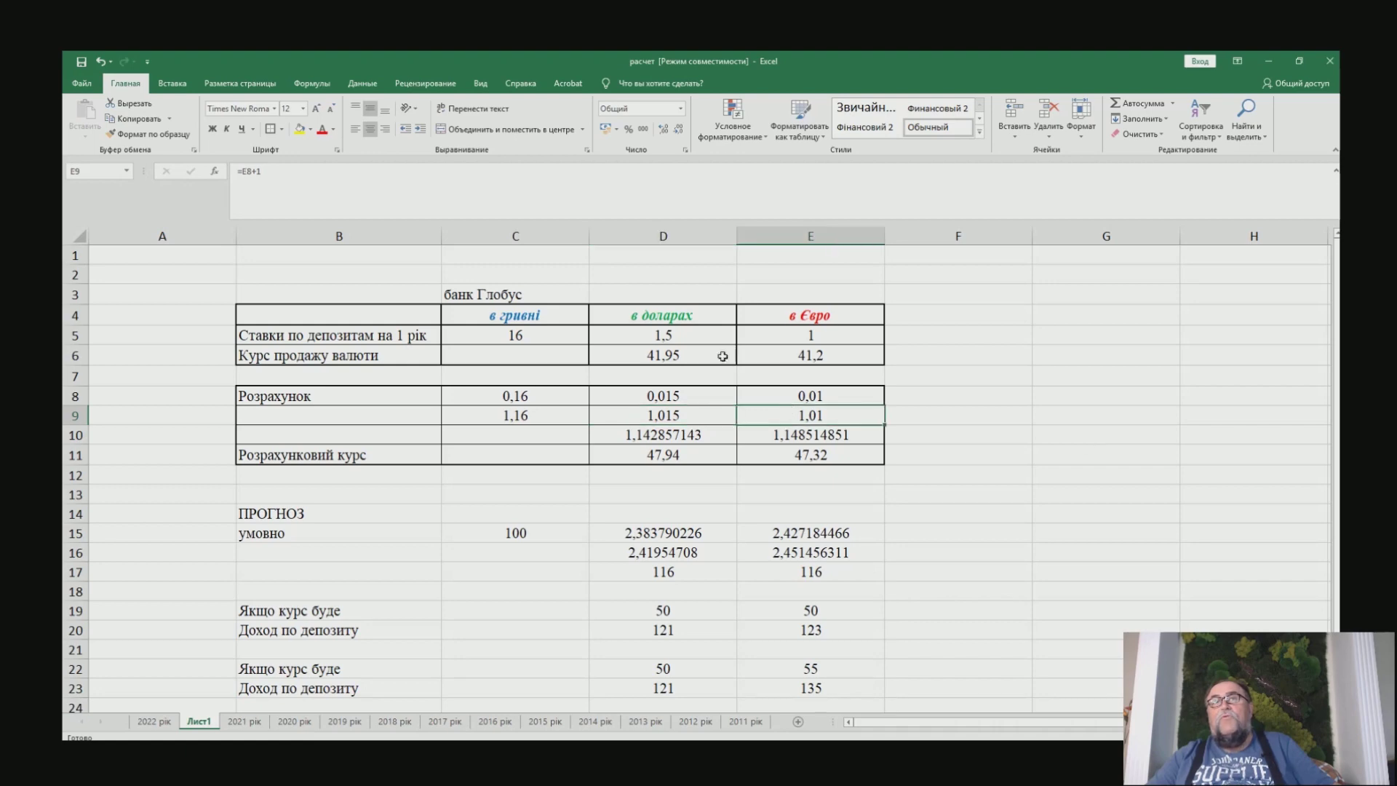
Review the growth-factor ratios in D10 and E10, tracing the dollar ratio back to C9 and D9
left_click(661, 428)
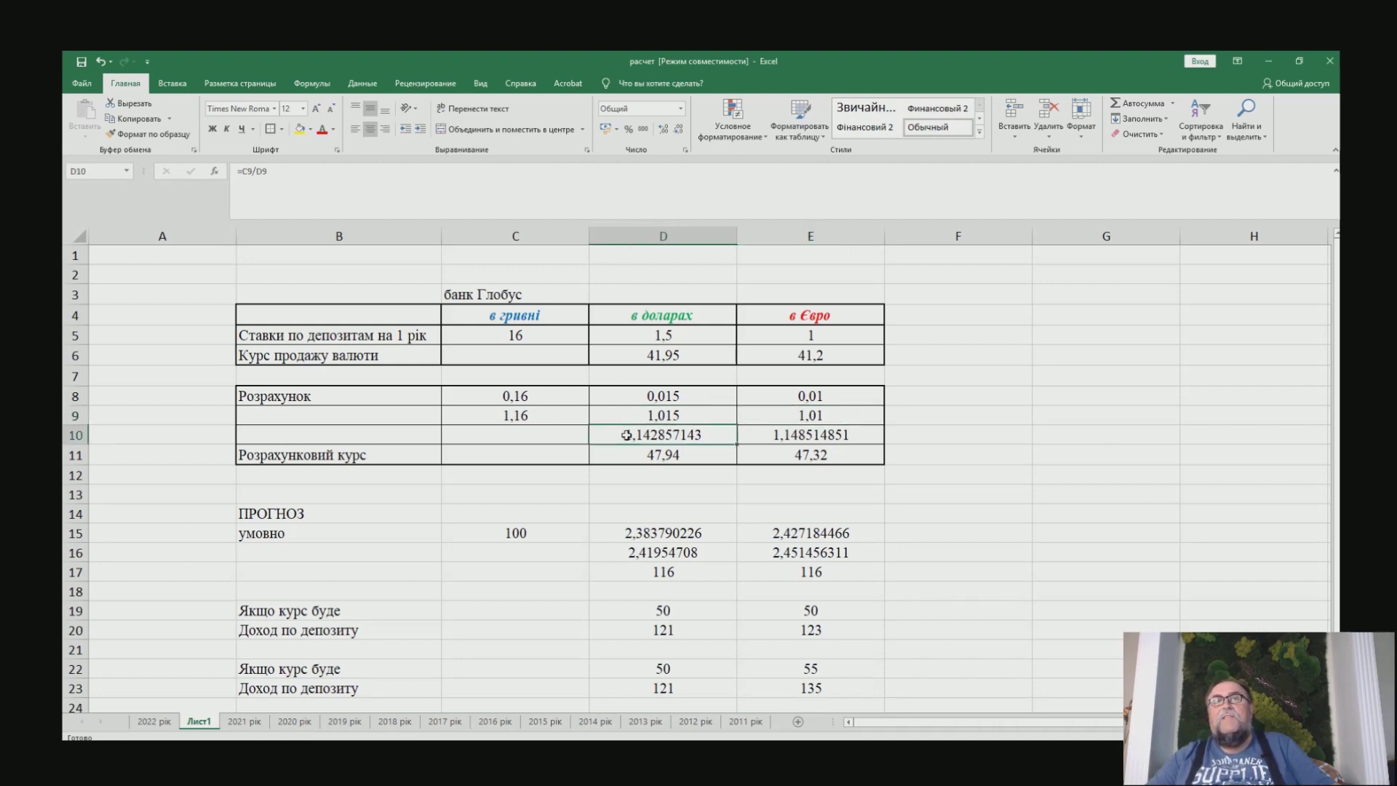
left_click(457, 413)
left_click(620, 410)
left_click(627, 433)
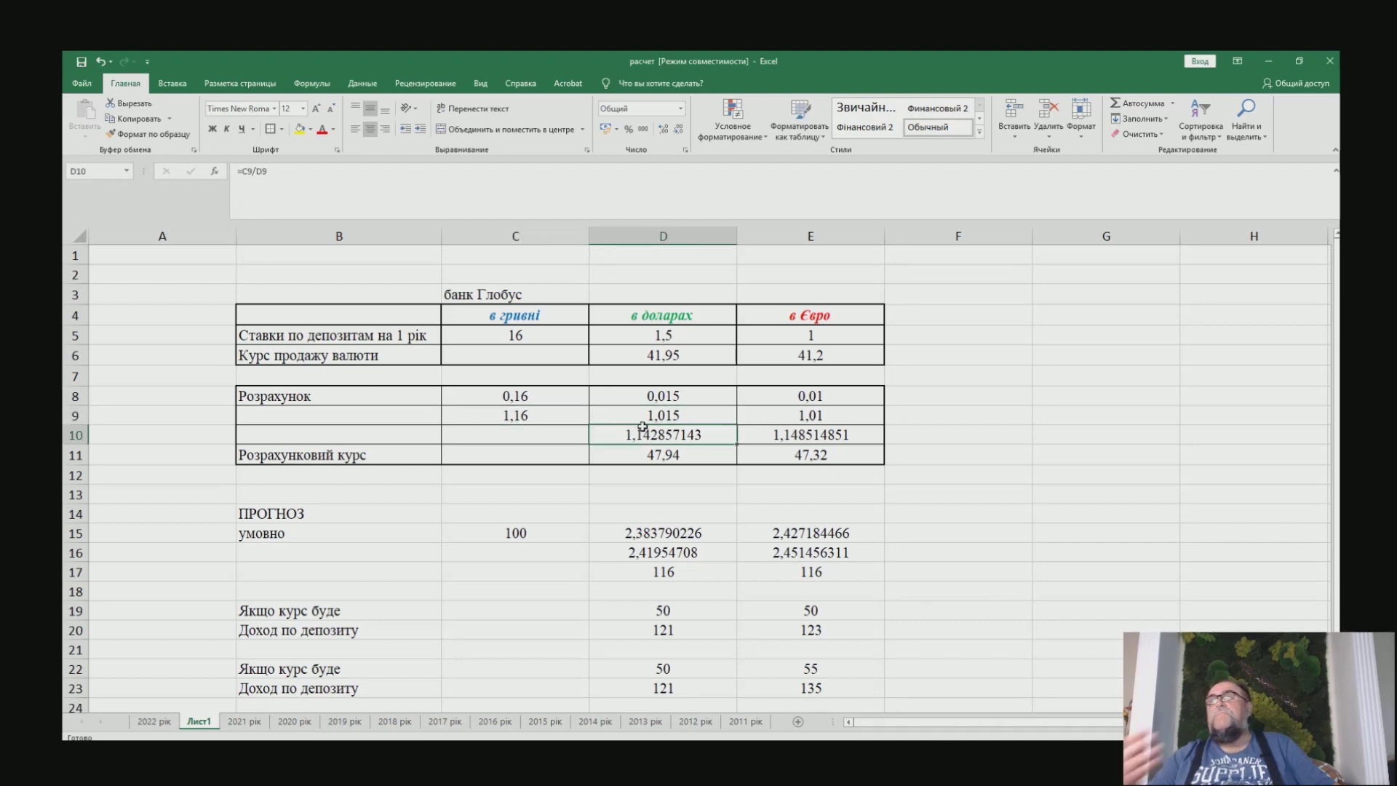
left_click(797, 435)
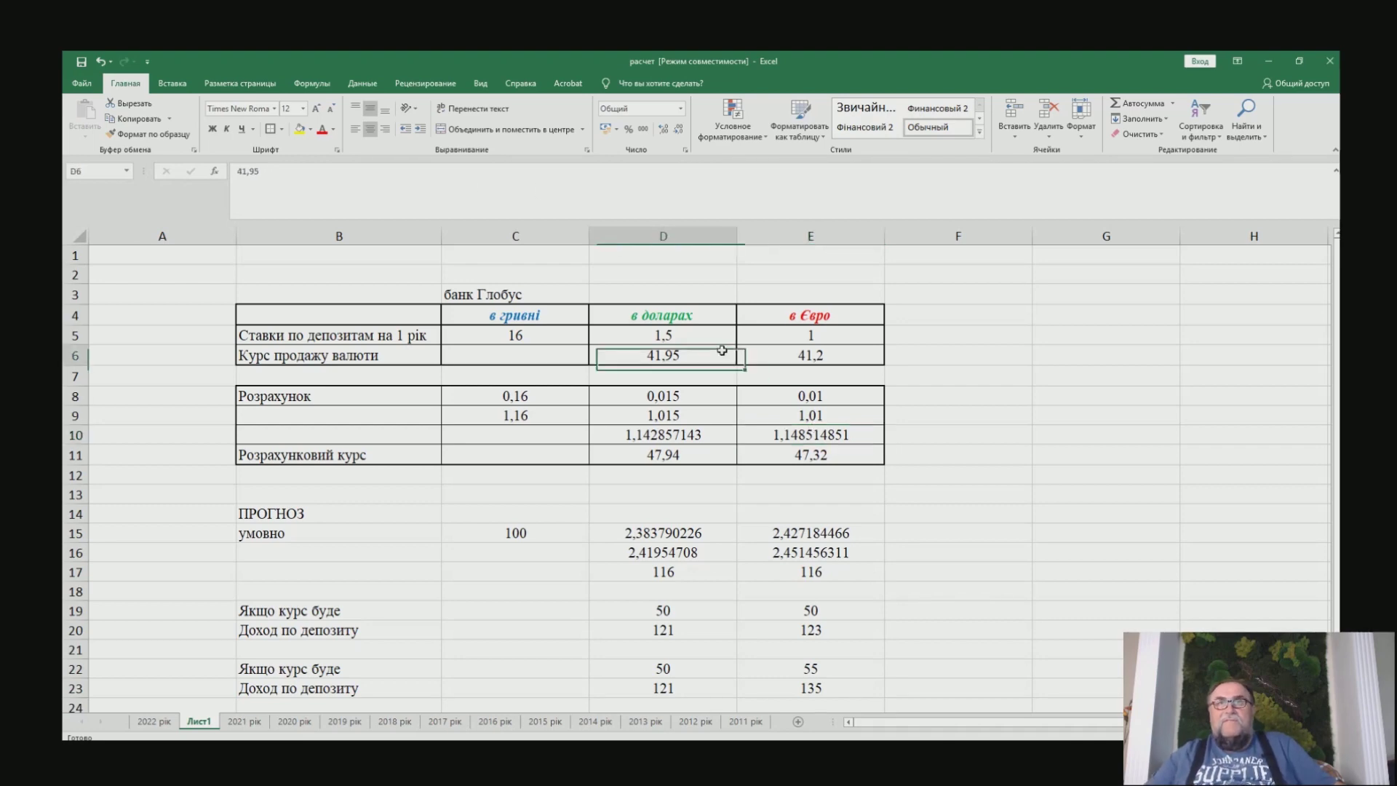
Compare the dollar and euro selling rates in row 6 with the calculated exchange rate formulas in D11 and E11
left_click(691, 354)
left_click(786, 348)
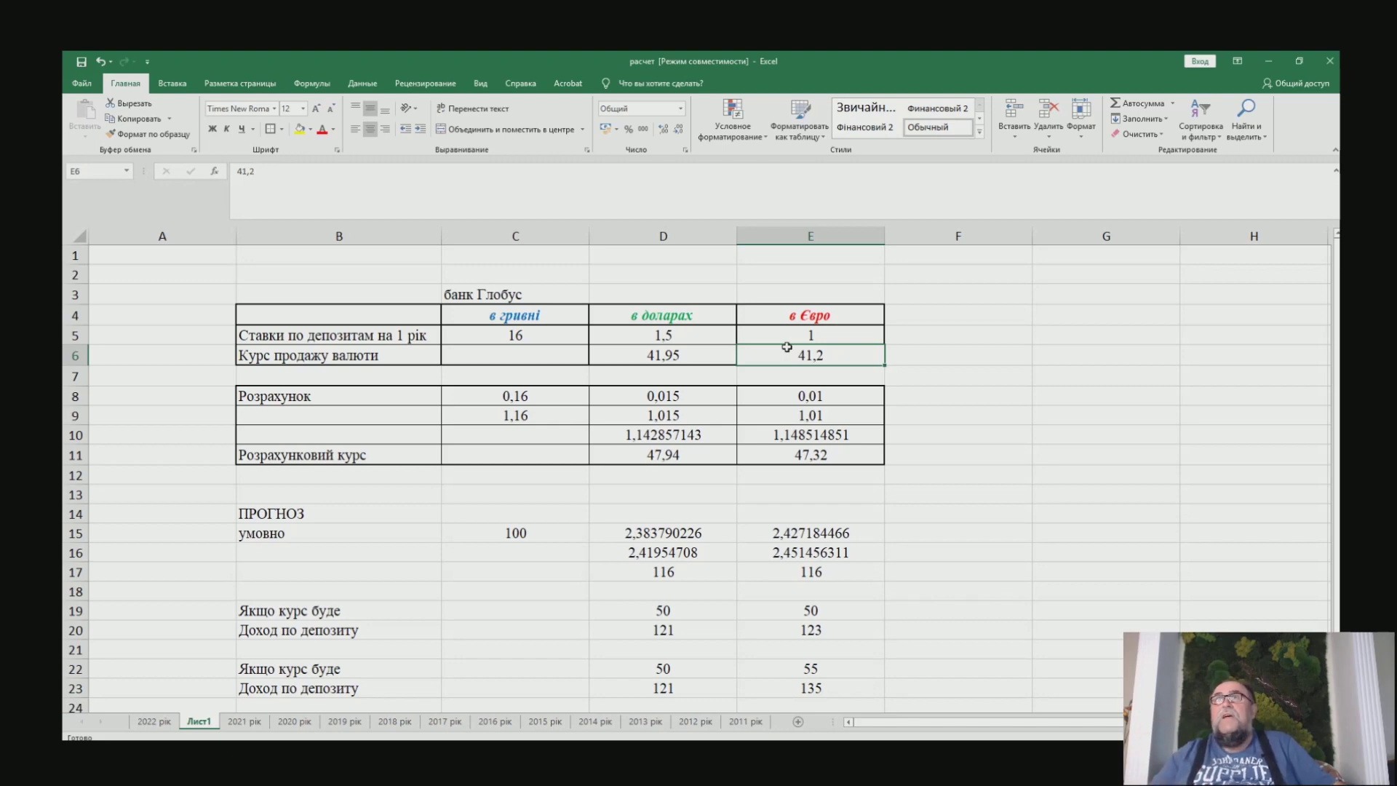
left_click(699, 451)
left_click(765, 447)
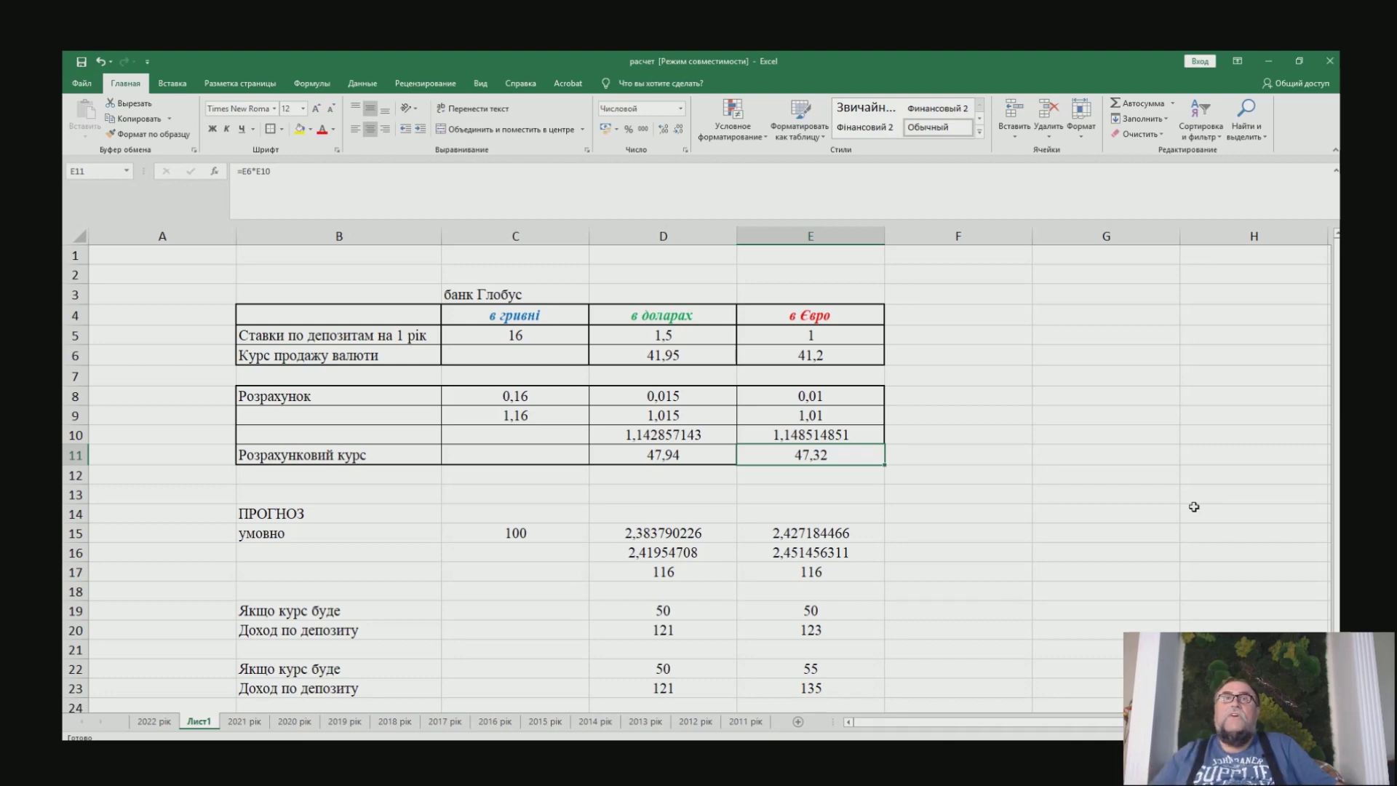
left_click(659, 456)
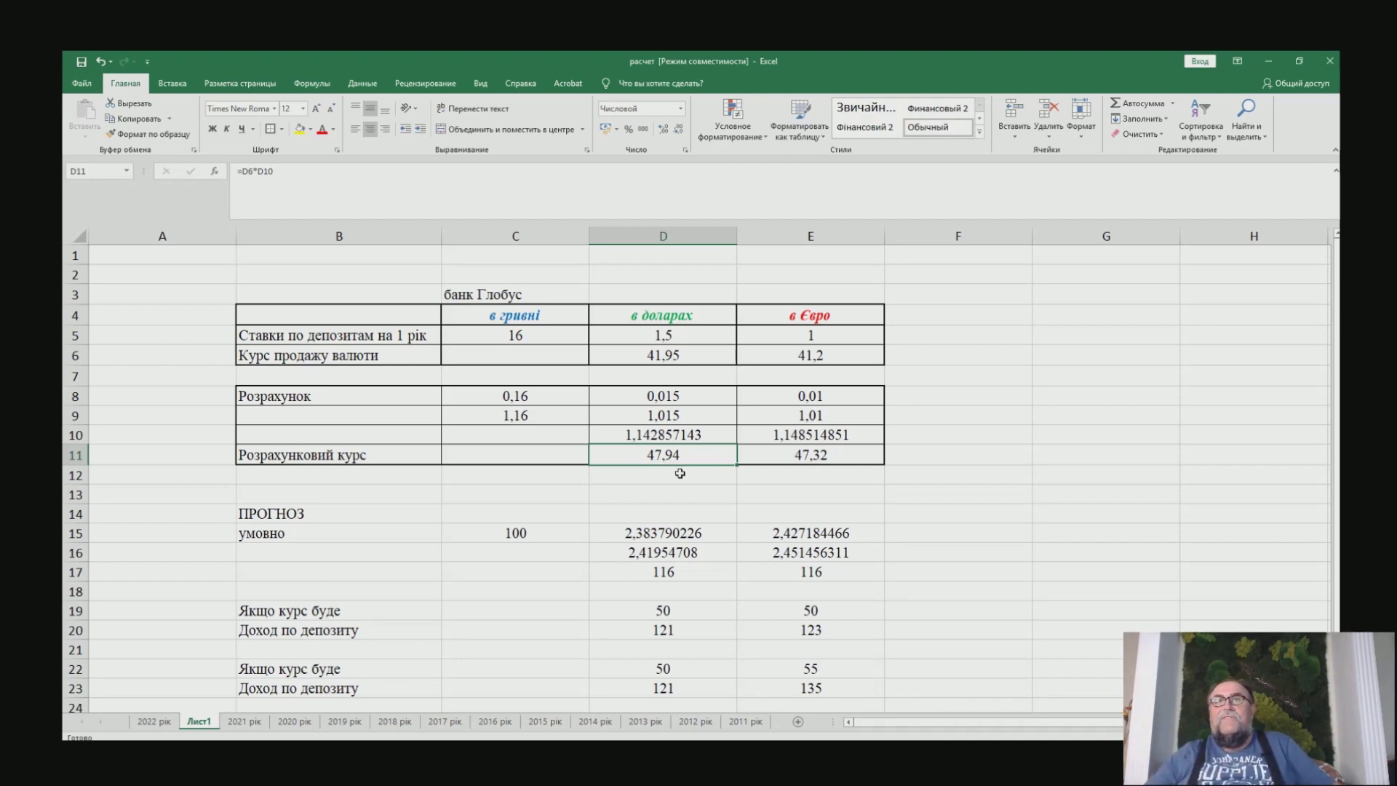
left_click(795, 447)
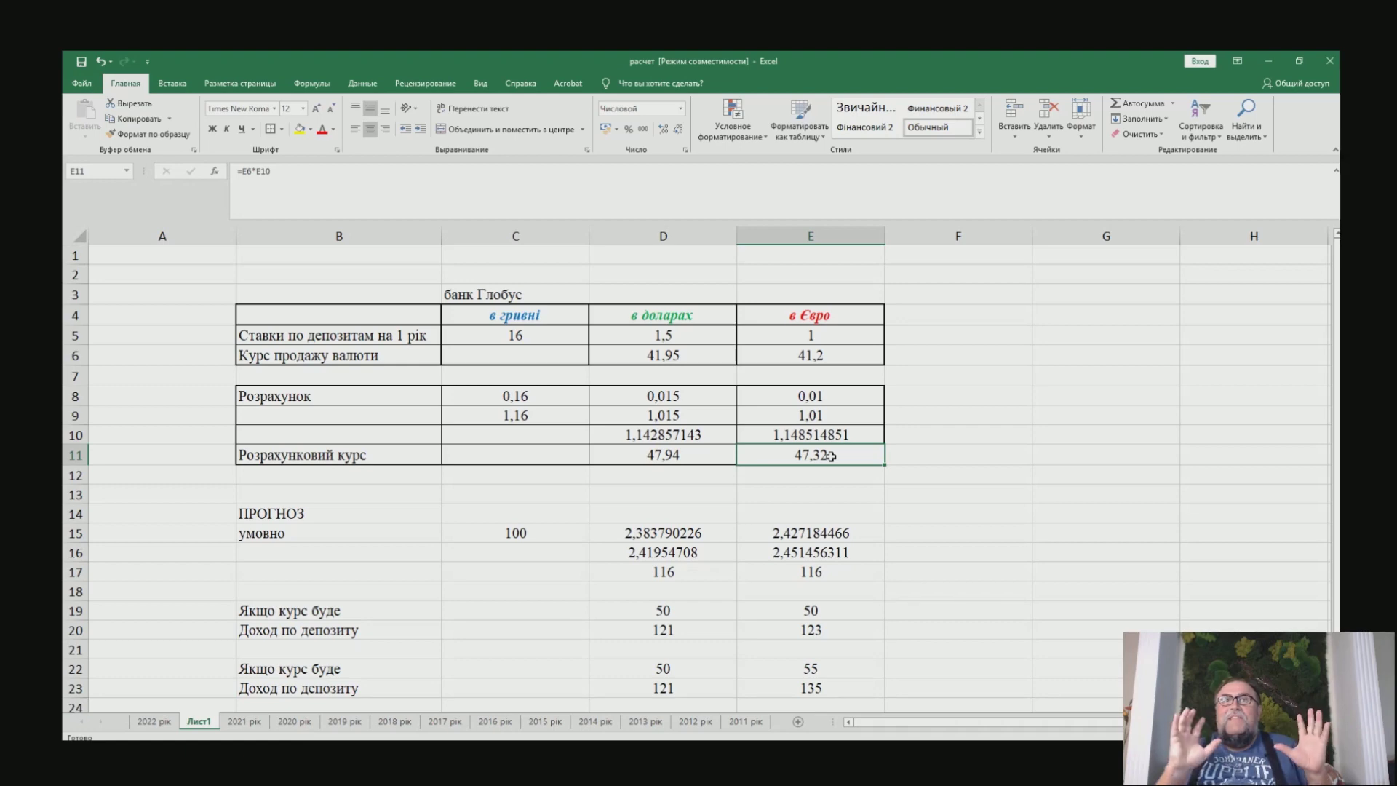
Trace the dollar forecast in D15:D17 from the notional amount in C15, the selling rate in D6 and the calculated rate in D11
left_click(703, 531)
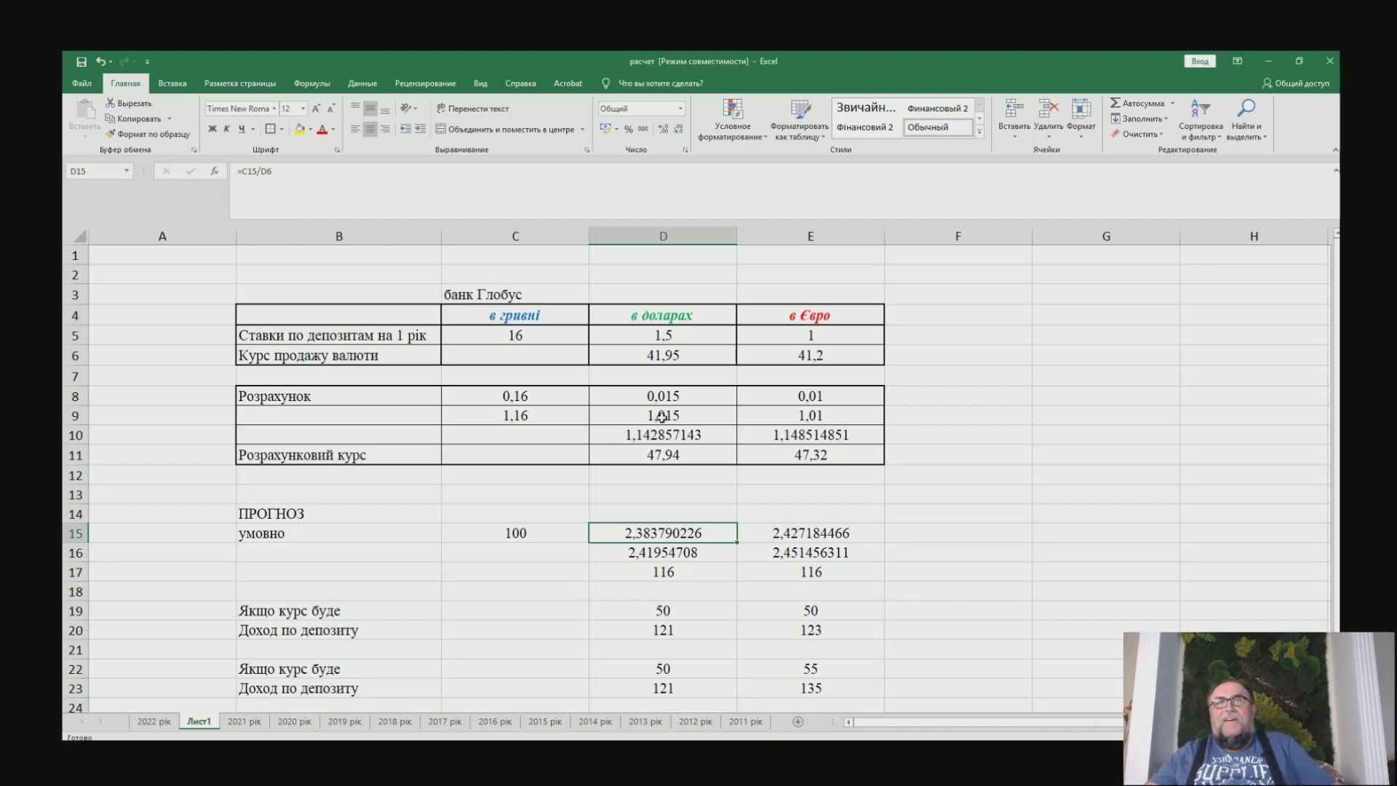
left_click(550, 534)
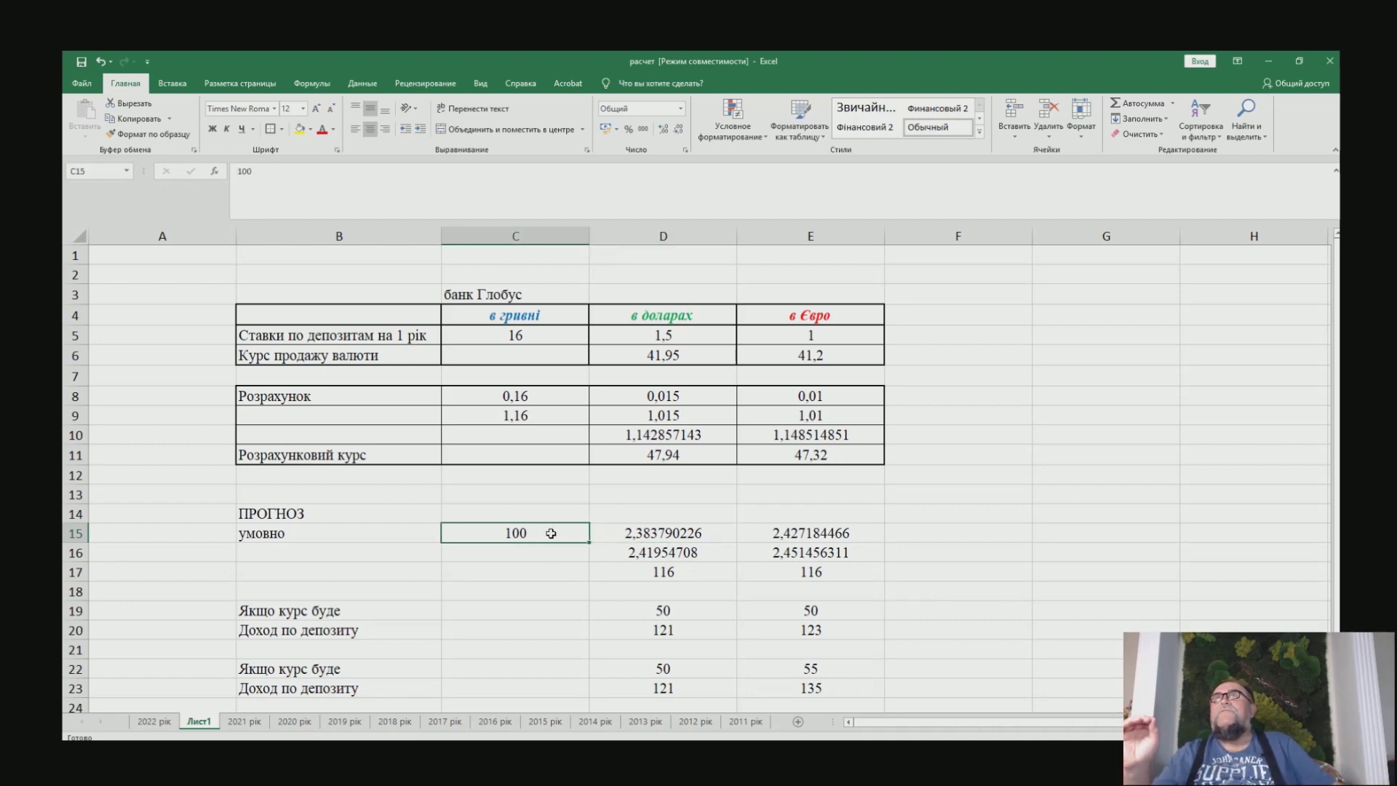
left_click(671, 357)
left_click(664, 528)
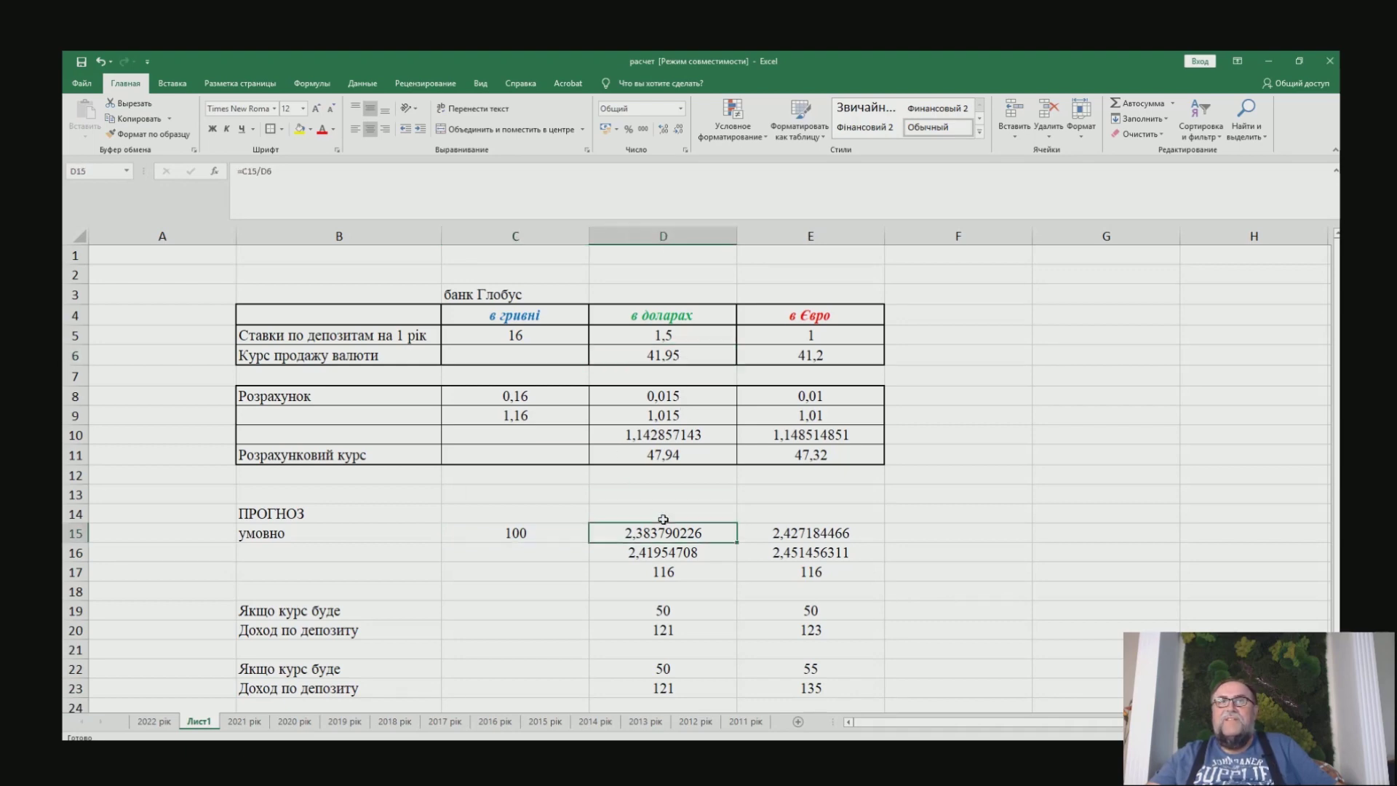
left_click(649, 552)
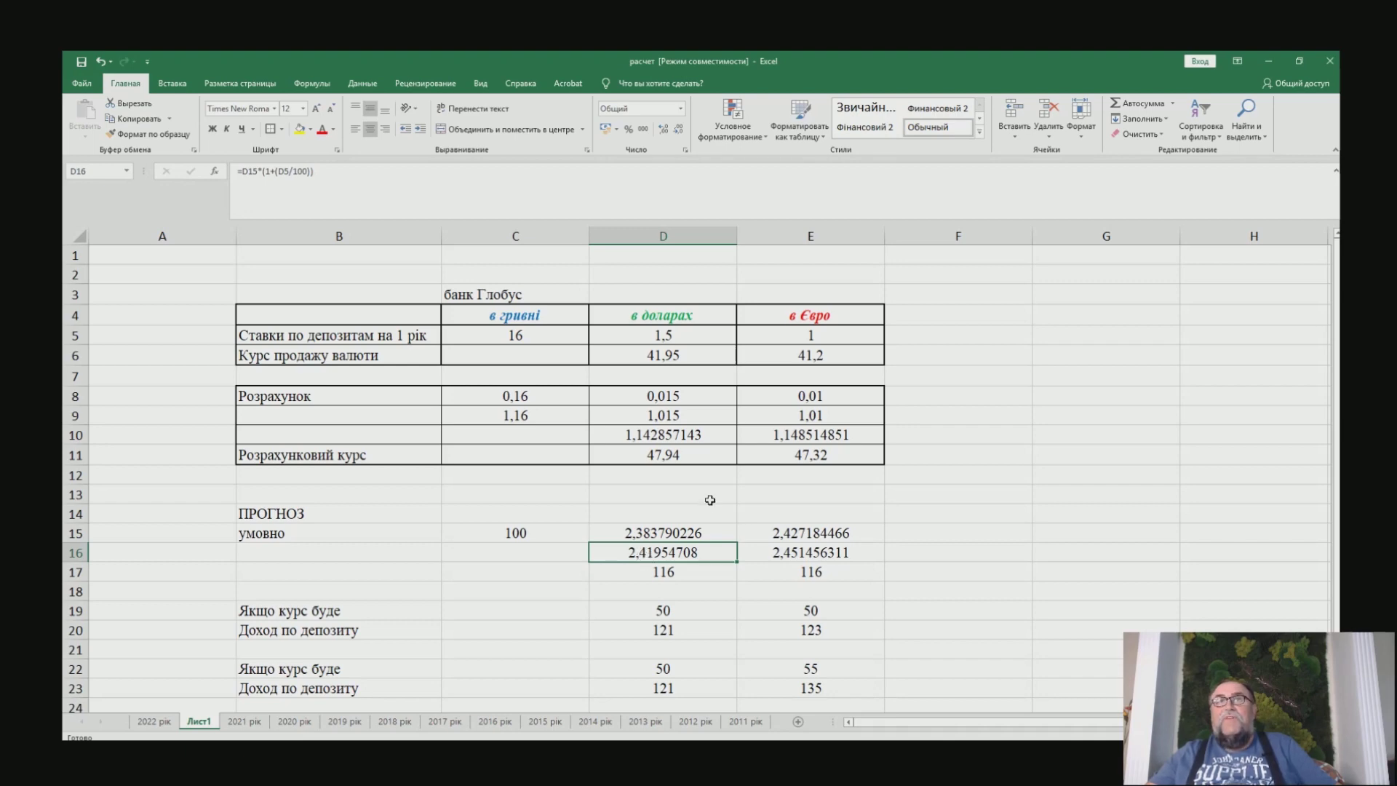
left_click(661, 455)
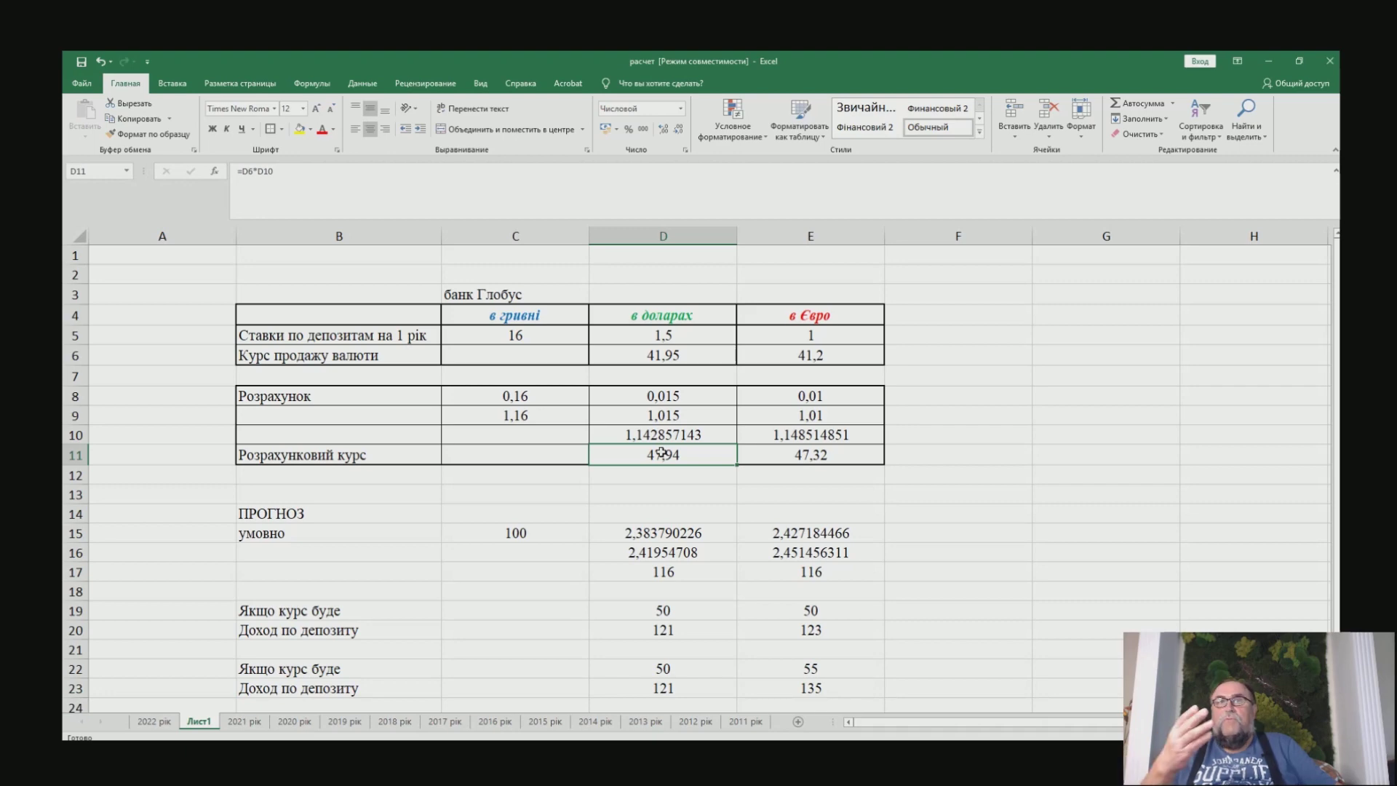
left_click(657, 570)
left_click(774, 586)
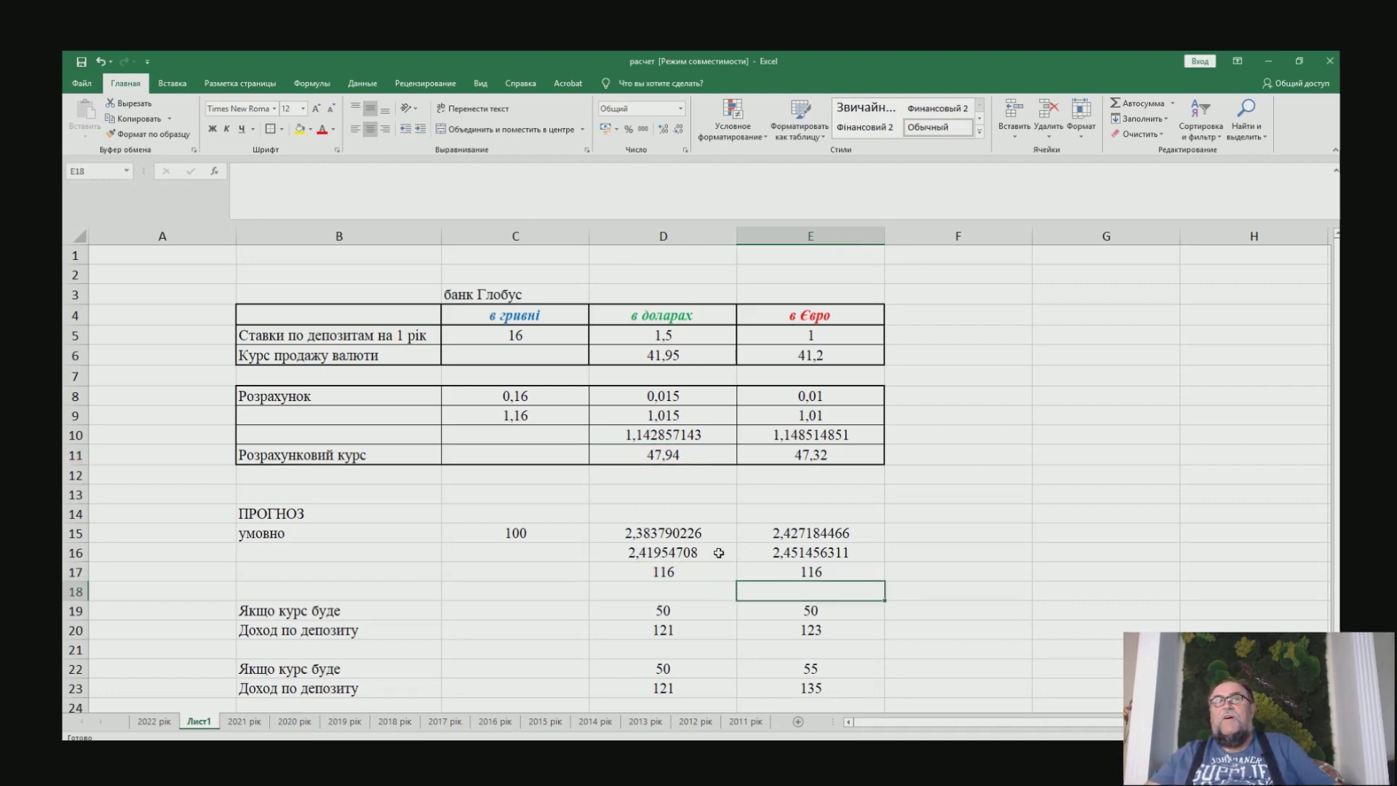
left_click(612, 564)
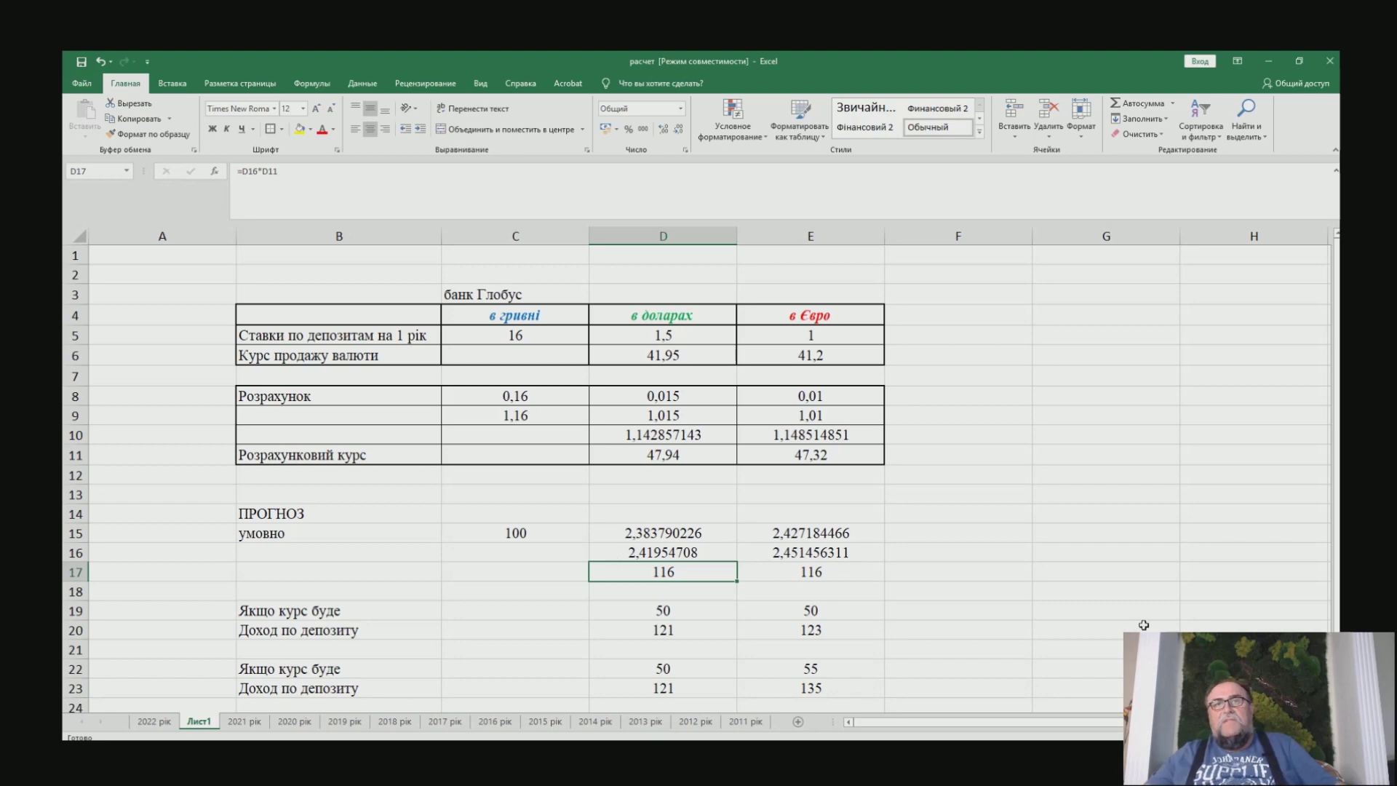
Examine the deposit income scenarios in rows 19 to 23 for the assumed future dollar and euro exchange rates
left_click(642, 635)
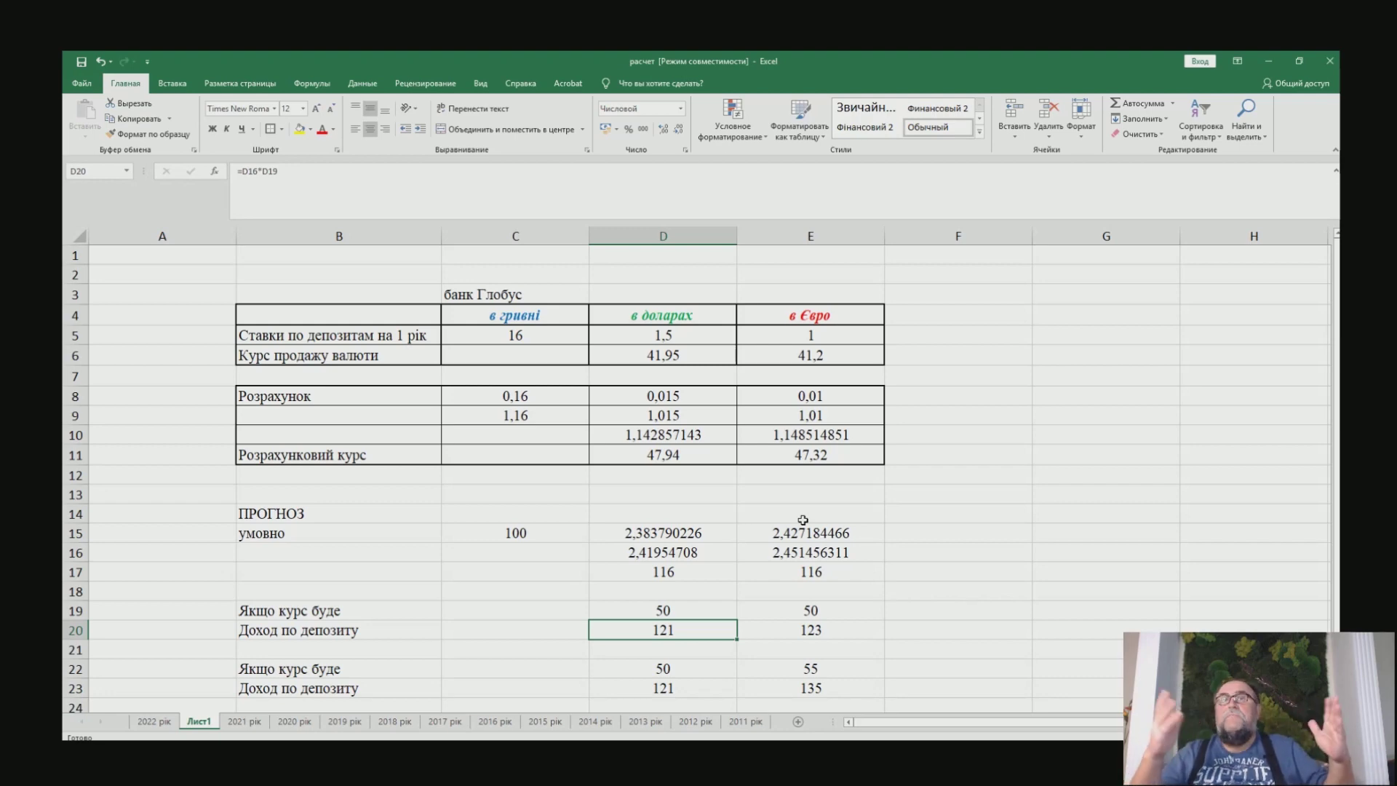
left_click(807, 622)
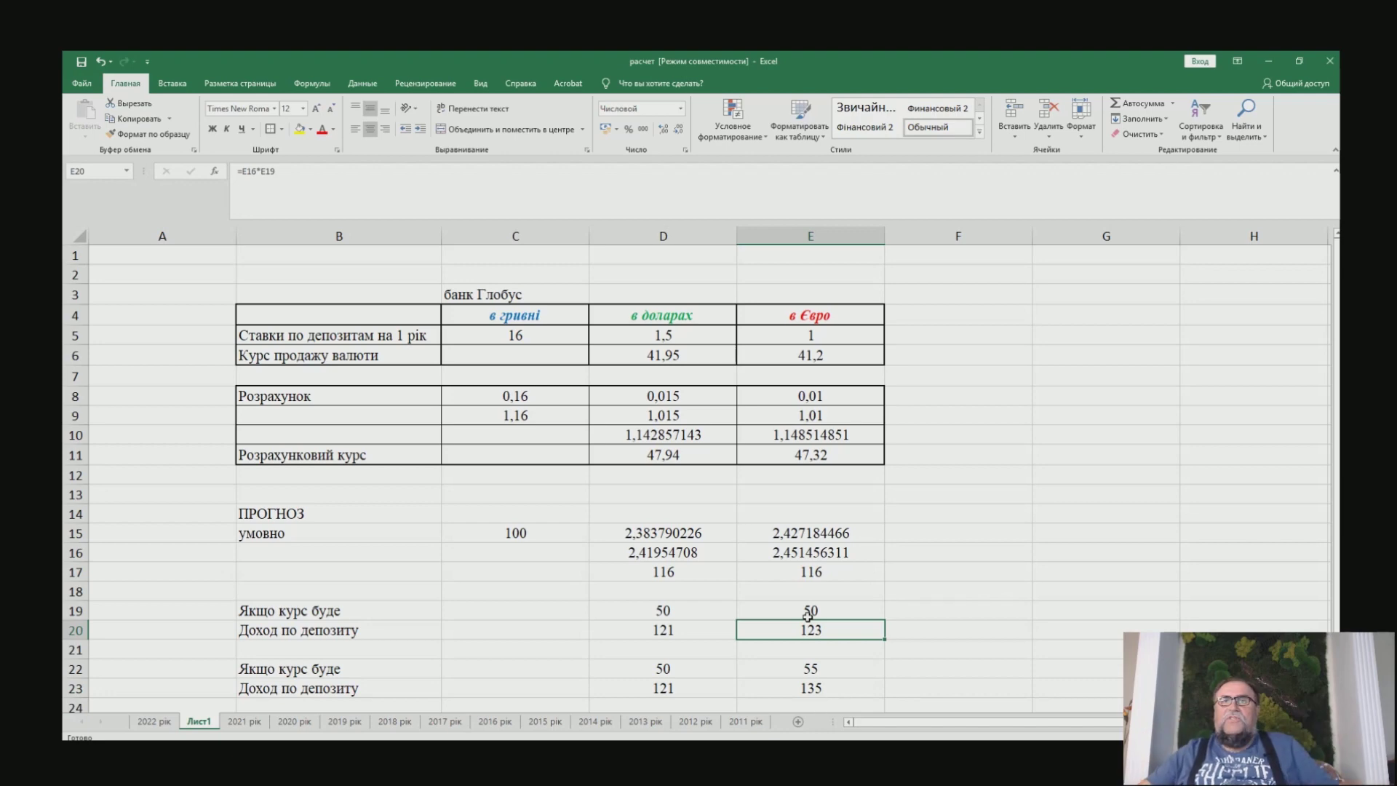
left_click(631, 667)
left_click_drag(793, 687, 790, 672)
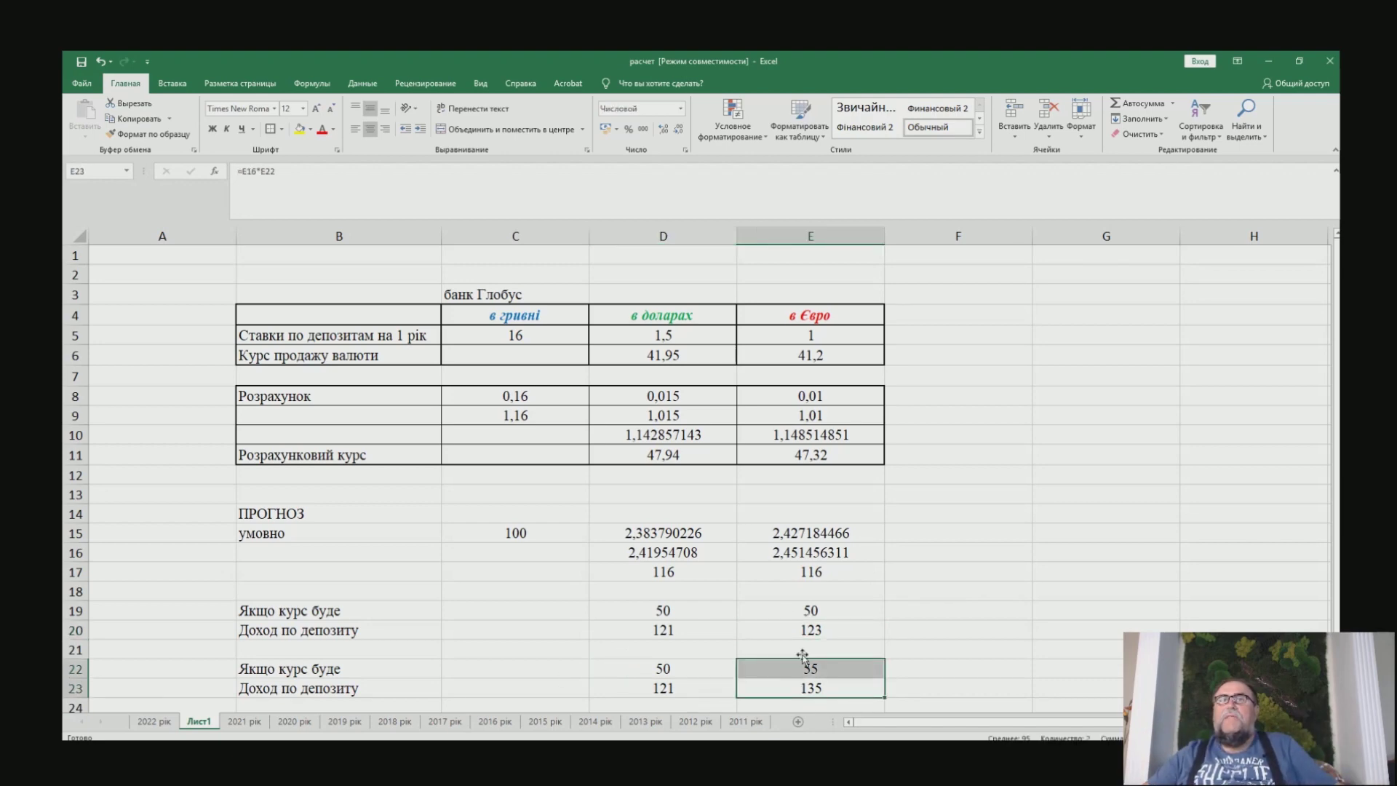
left_click(798, 665)
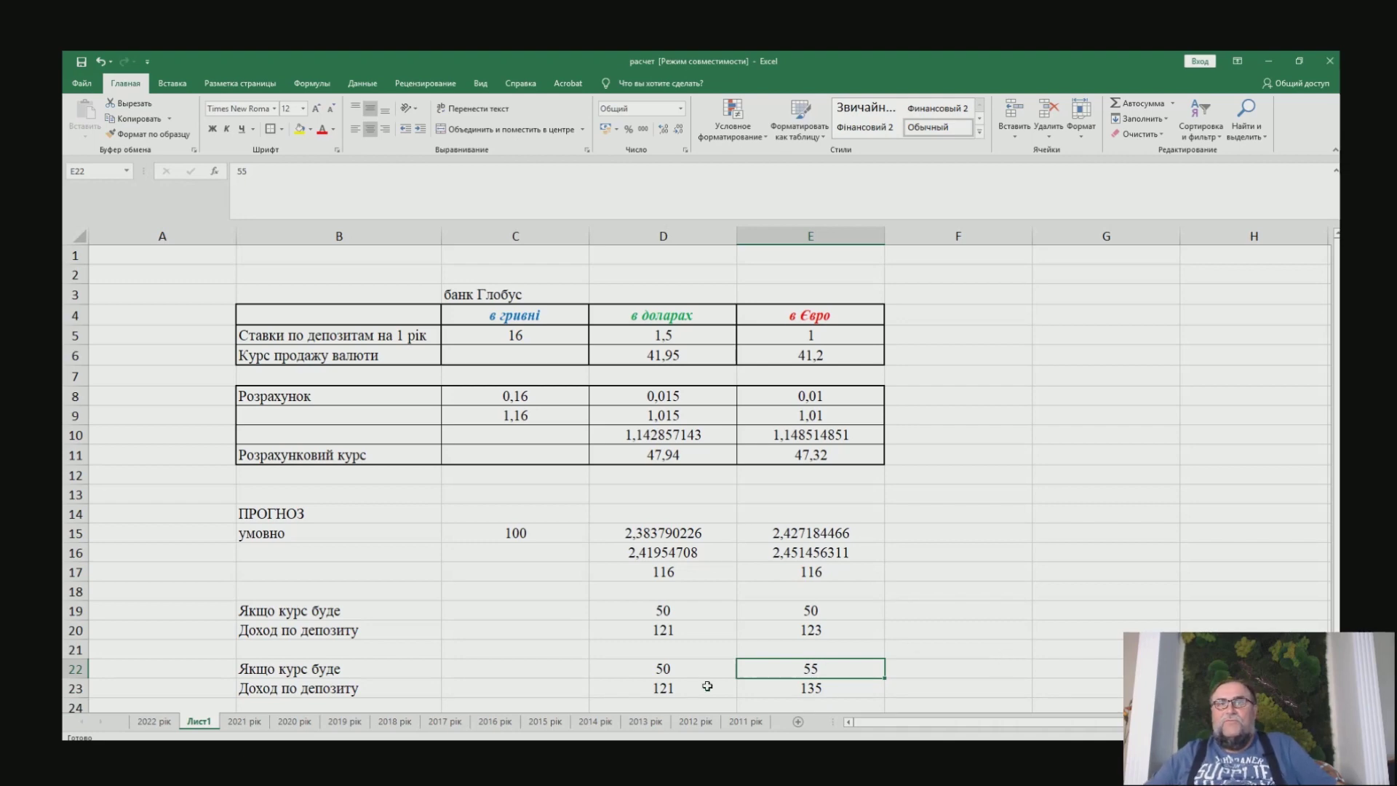
left_click(843, 682)
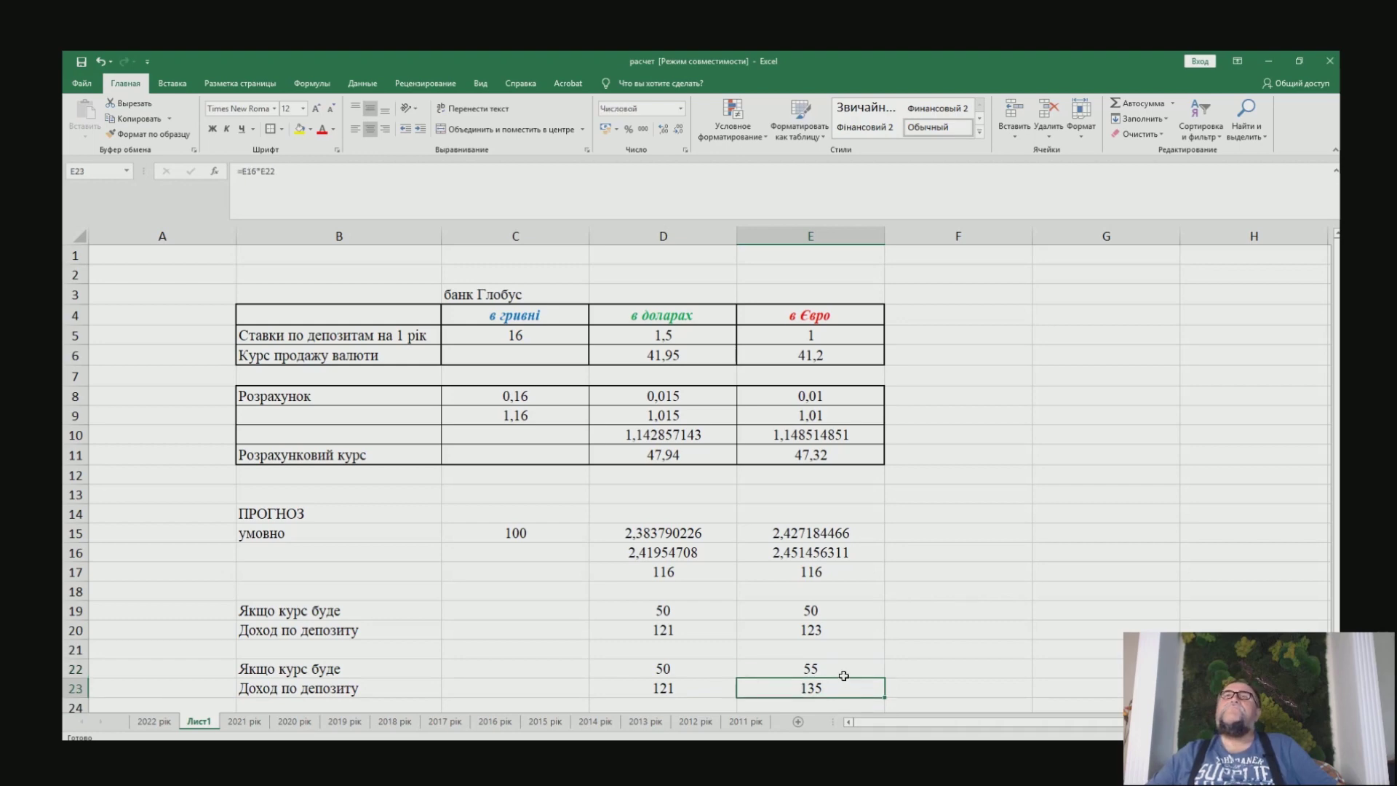